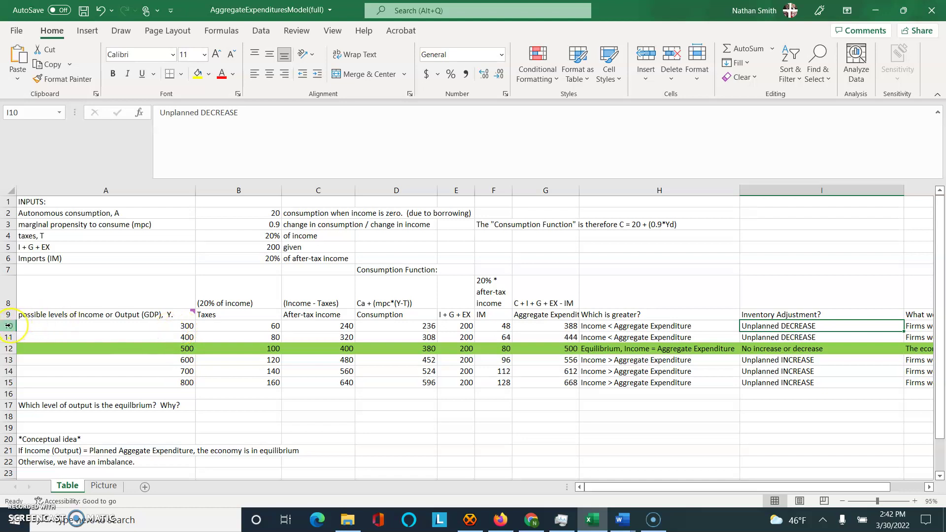
Inspect the income levels and the tax formulas for the first two rows of the table, tracing the cells referenced in B11.
click(150, 328)
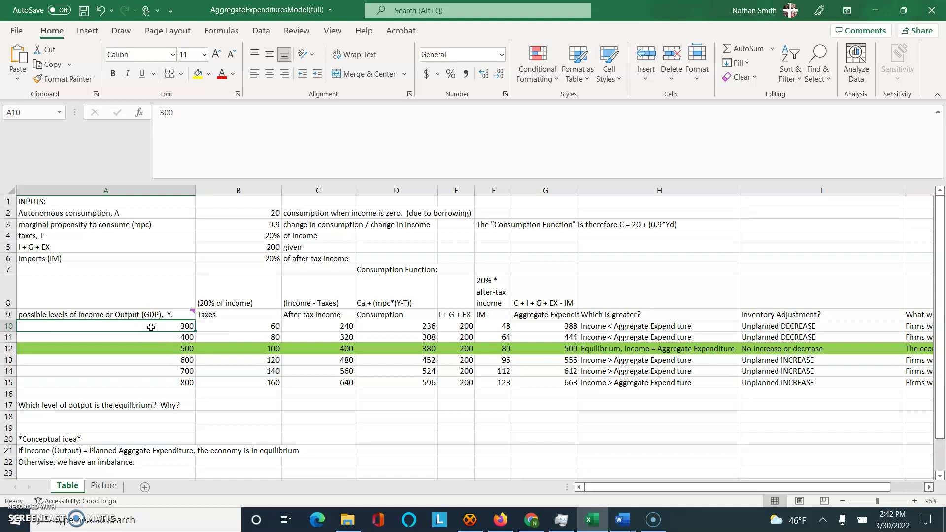
click(235, 328)
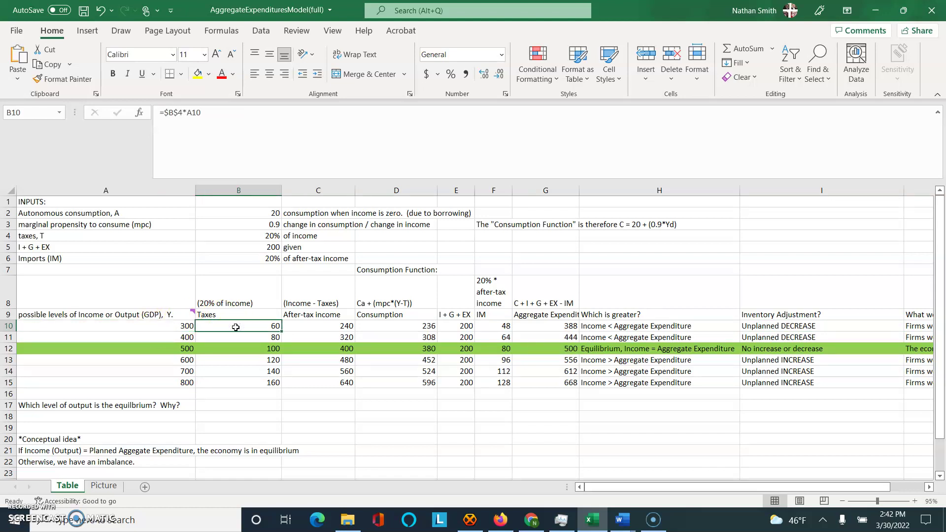
click(200, 325)
click(247, 335)
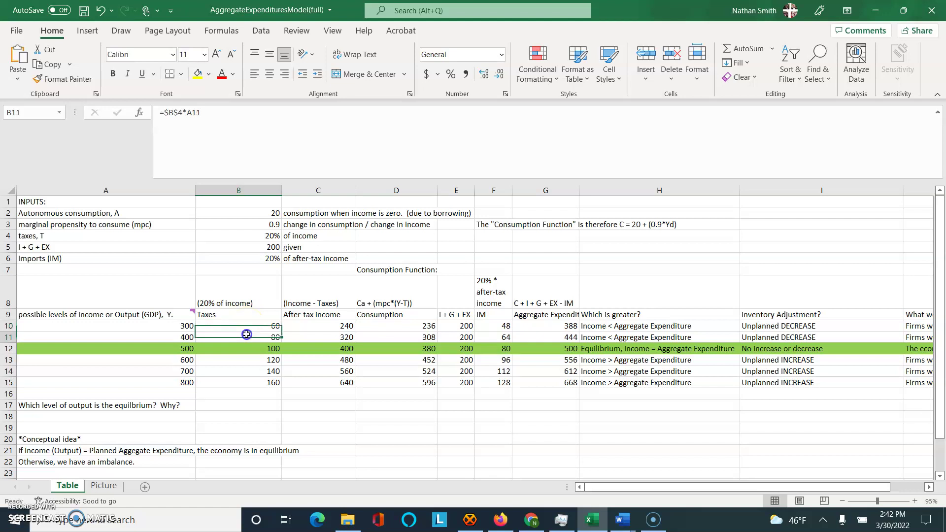
click(176, 338)
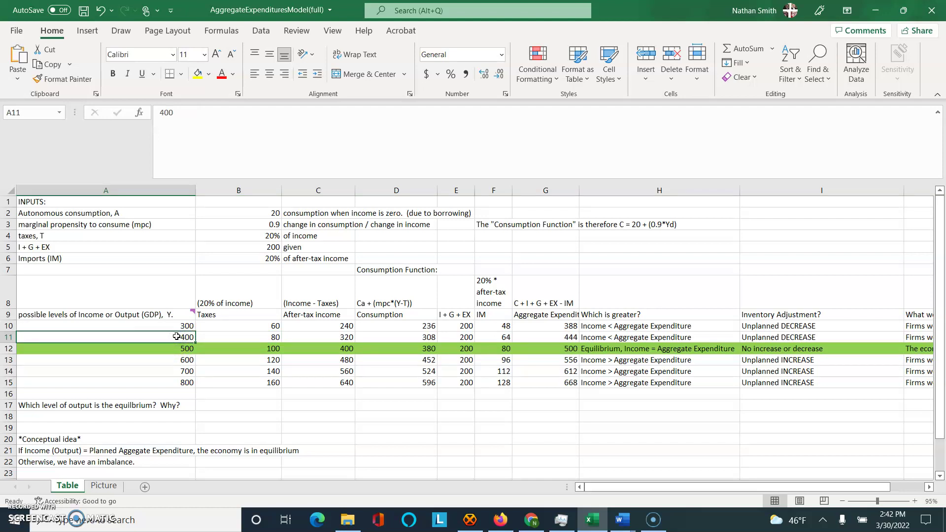
double_click(228, 337)
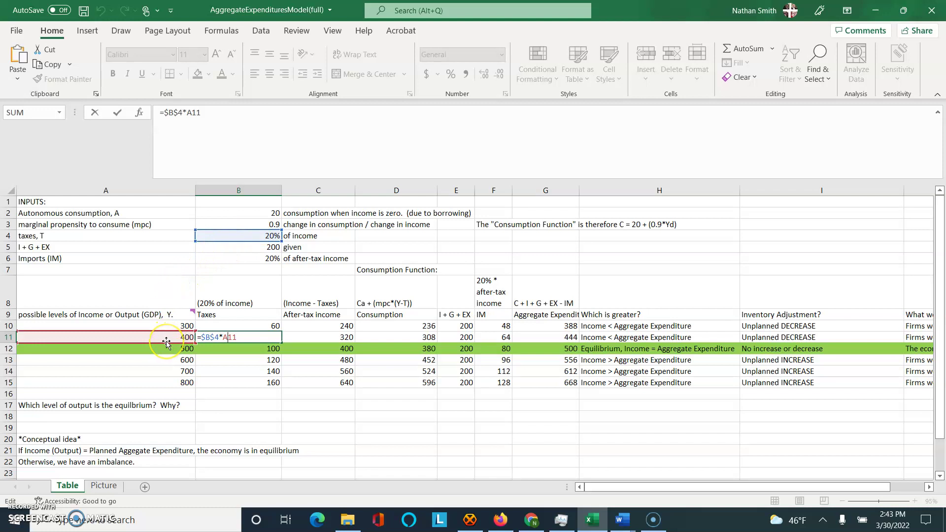
key(Return)
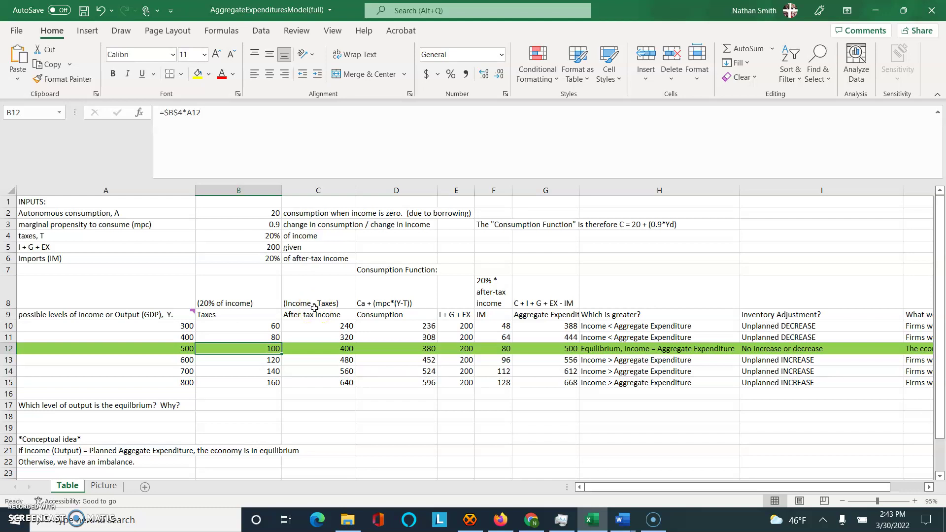
Inspect the after-tax income formula in C10 and trace the income and tax cells it references.
click(346, 325)
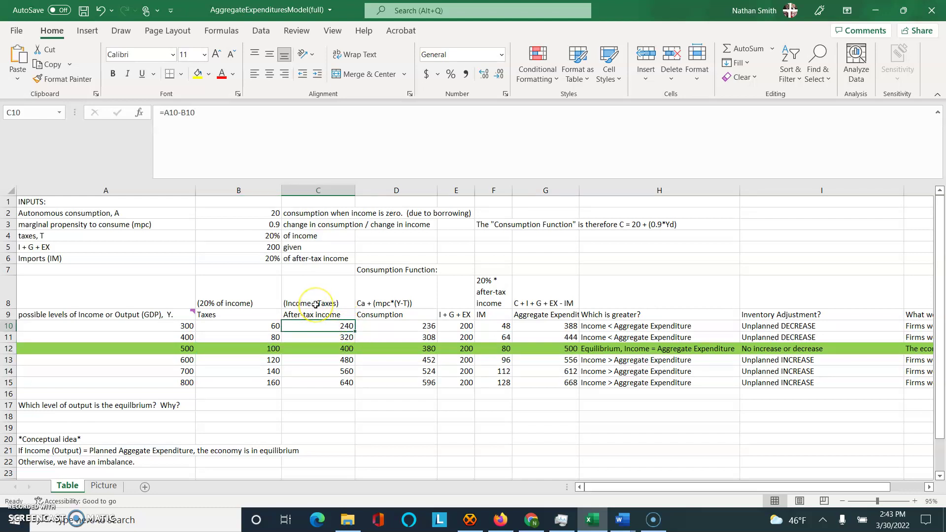
click(314, 326)
double_click(314, 327)
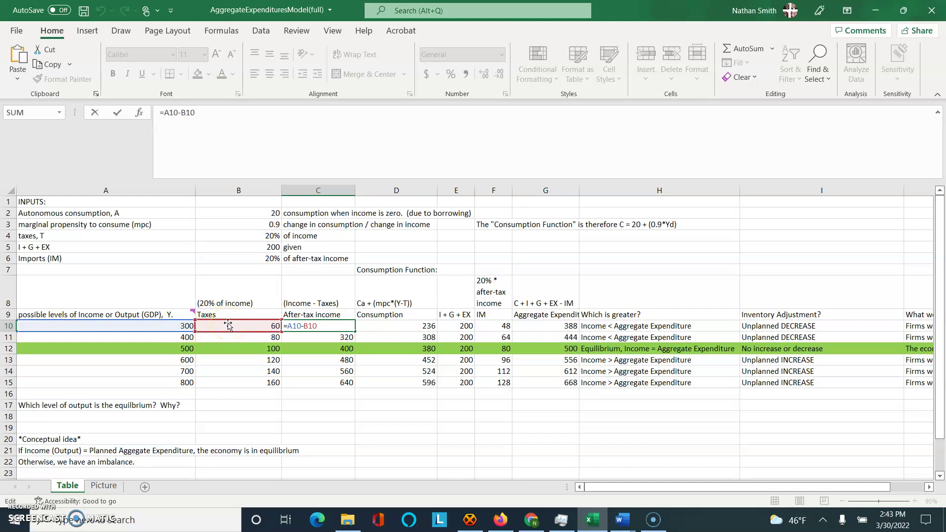
key(Return)
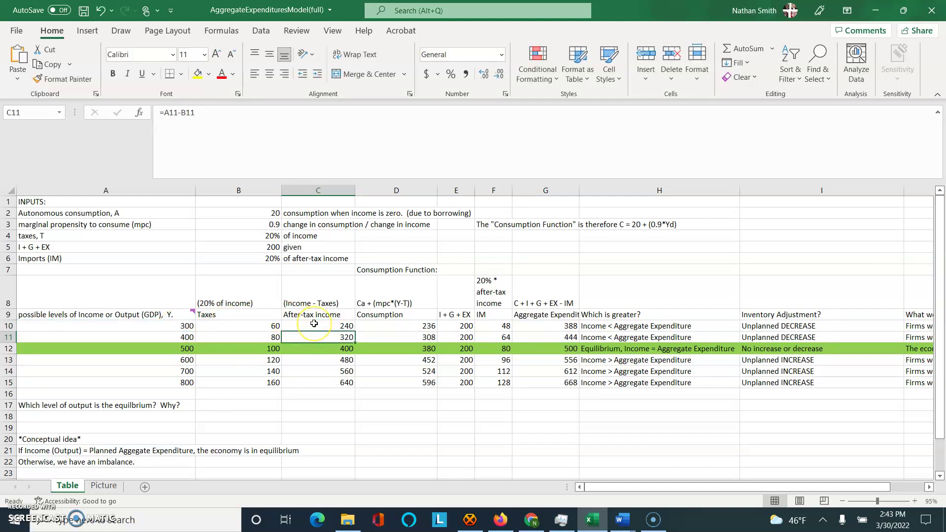
Inspect the consumption formula in D10 and trace the autonomous consumption, mpc and after-tax income cells it references.
double_click(372, 325)
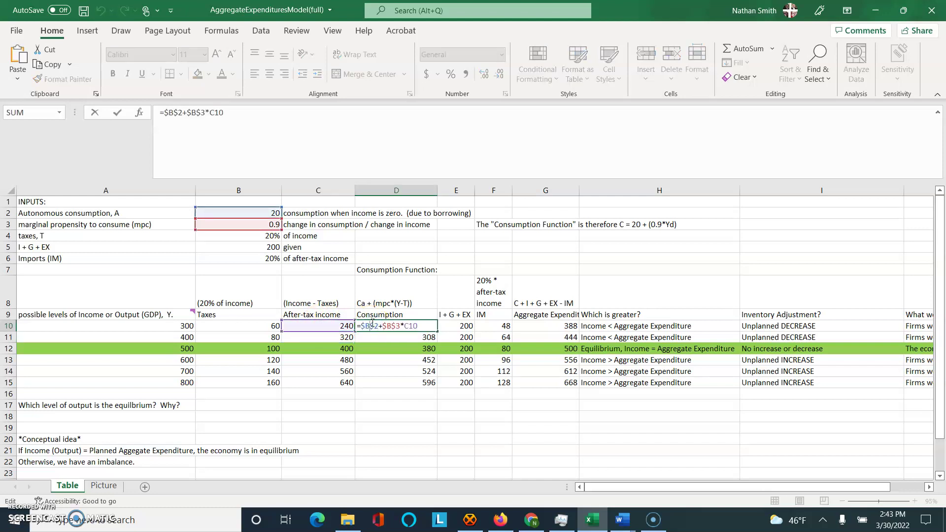
click(371, 326)
mouse_move(161, 316)
key(Return)
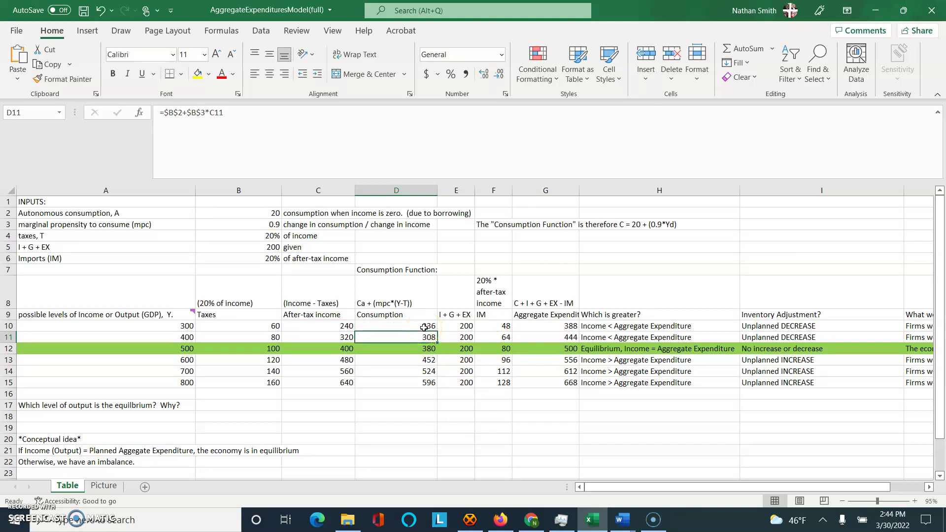
Check the I + G + EX column from its heading in E9 down through E14, including the formulas behind the values.
click(447, 318)
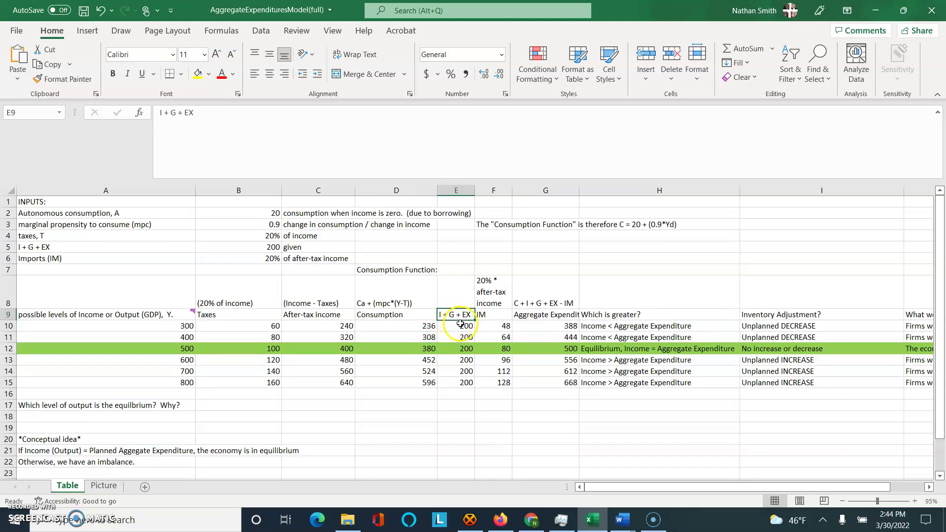
click(464, 327)
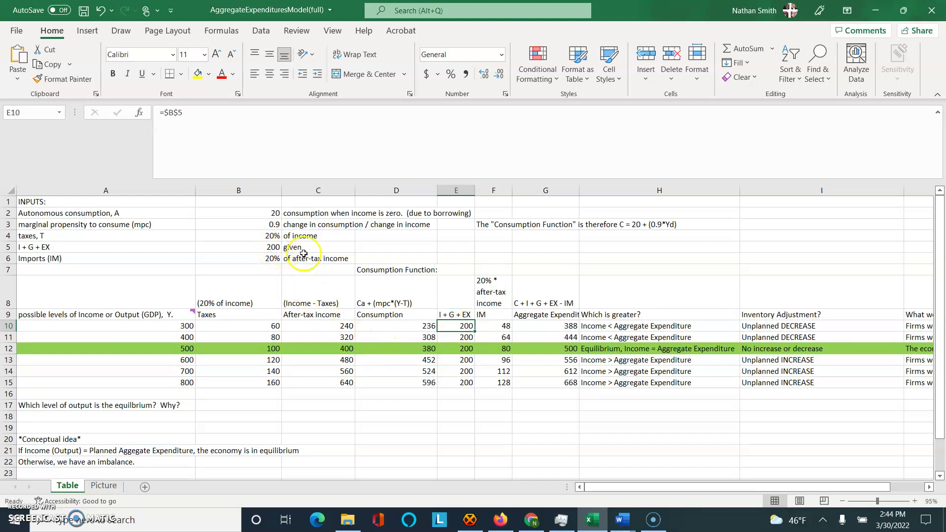
click(465, 337)
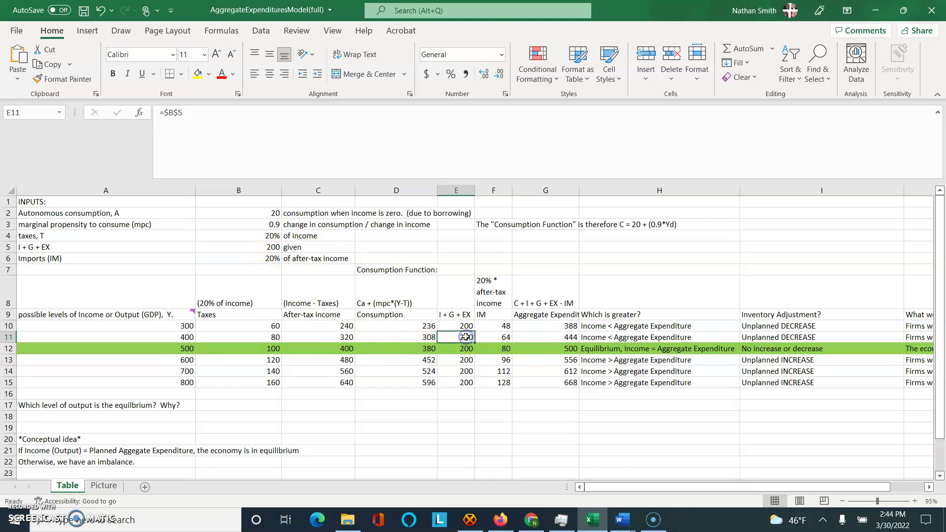
click(466, 348)
click(466, 357)
click(467, 372)
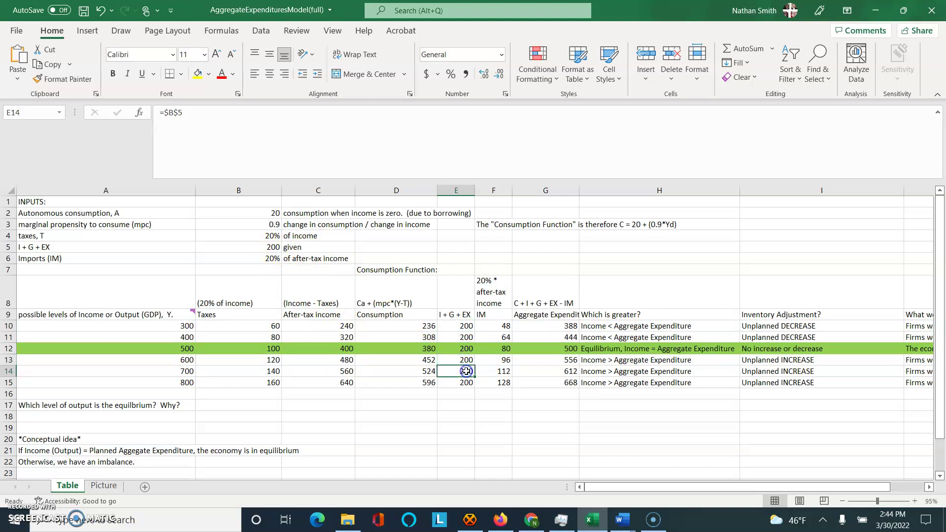
Inspect the import formulas in F10 and F11 and trace the import rate and after-tax income cells they reference.
click(486, 329)
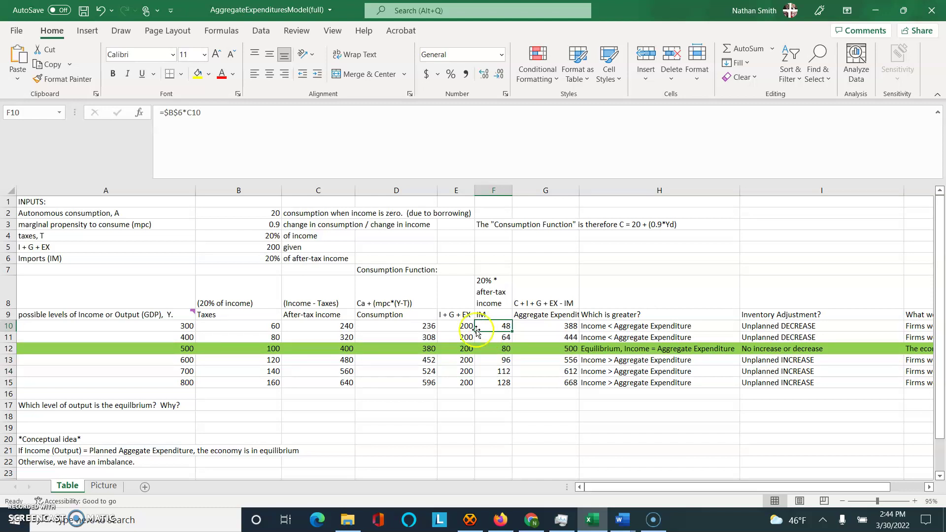
click(490, 333)
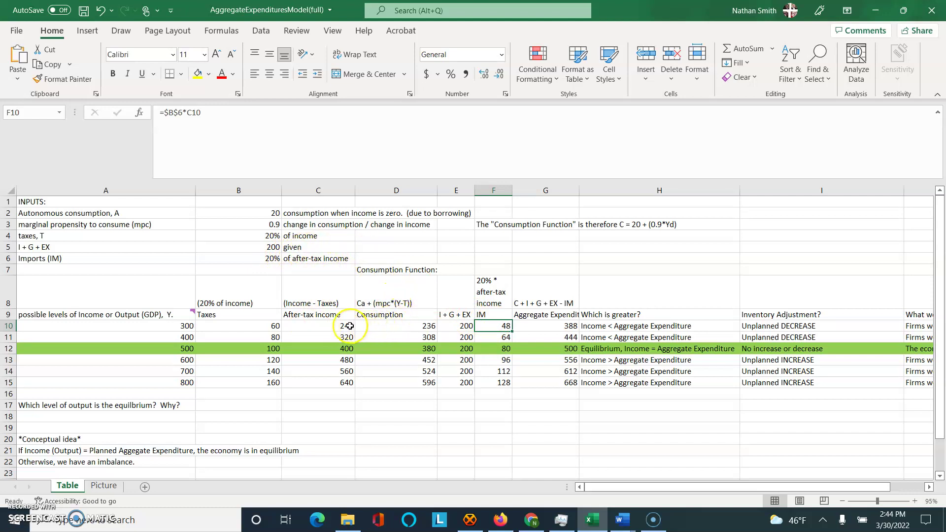
double_click(498, 325)
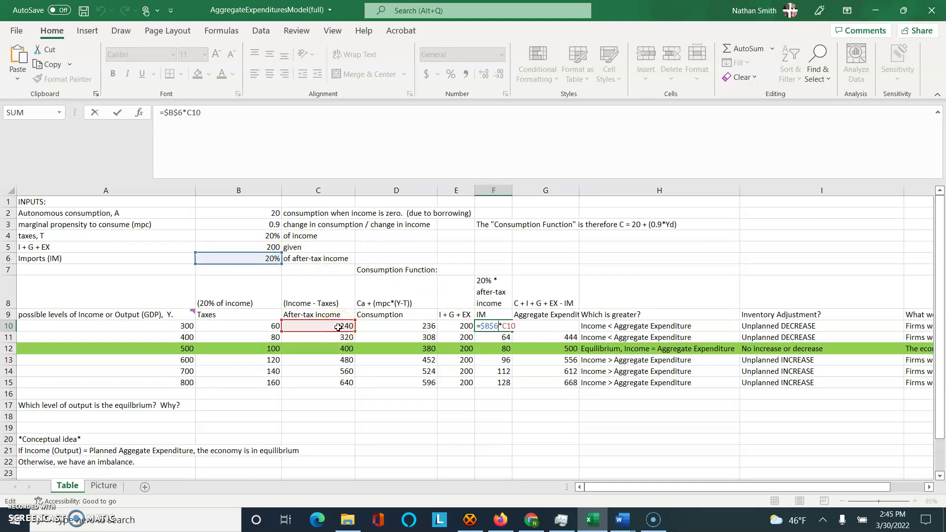
key(Return)
double_click(486, 334)
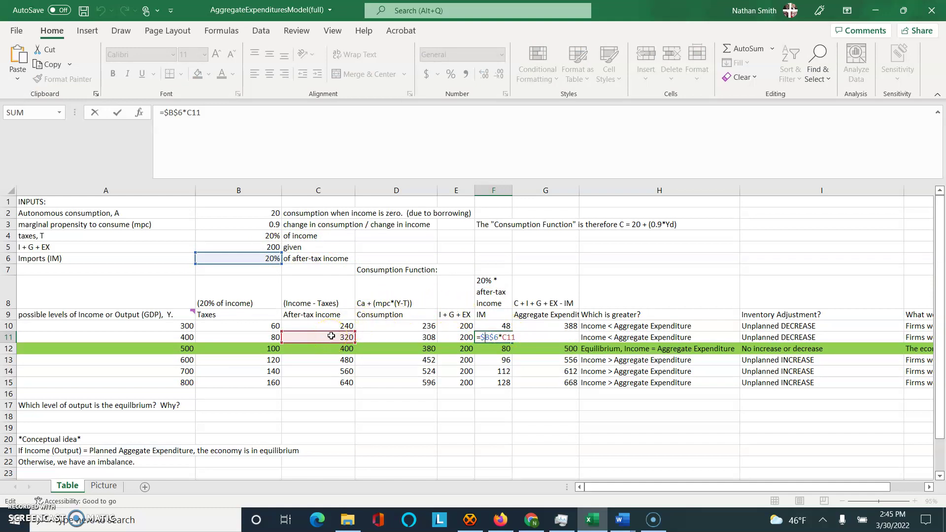
key(Return)
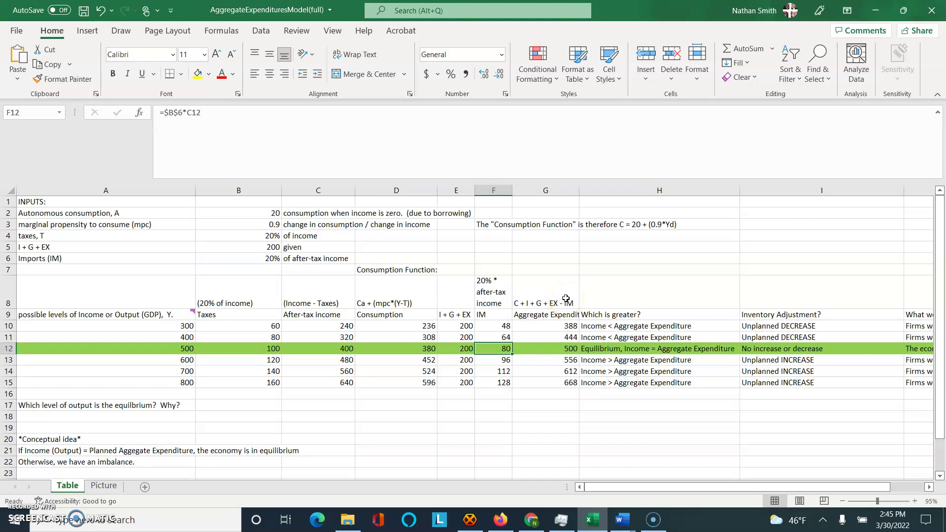
Inspect the aggregate expenditure formula in G10 and trace the consumption, I + G + EX and import cells it references.
double_click(549, 325)
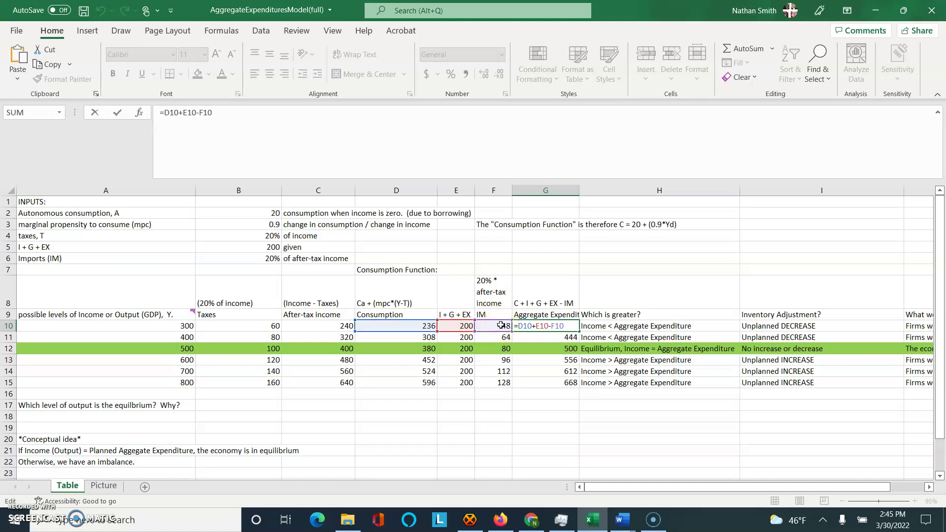
key(Return)
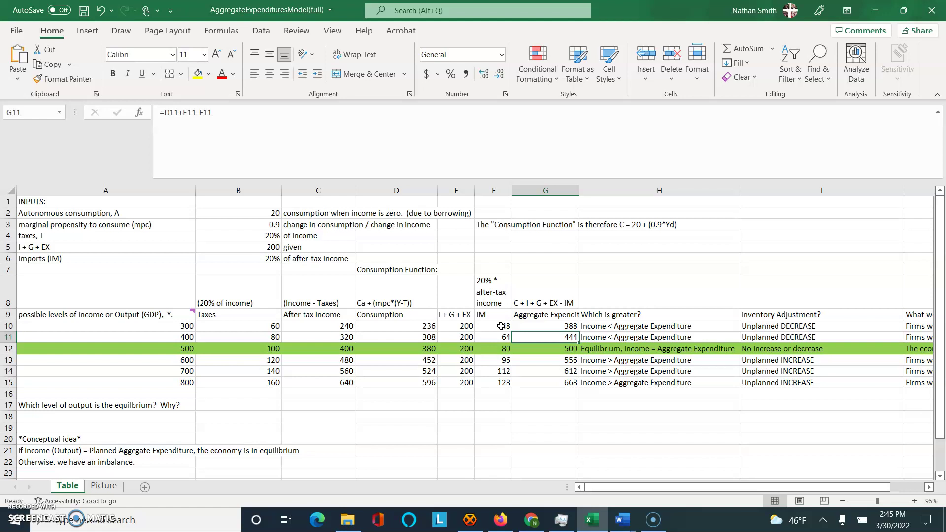
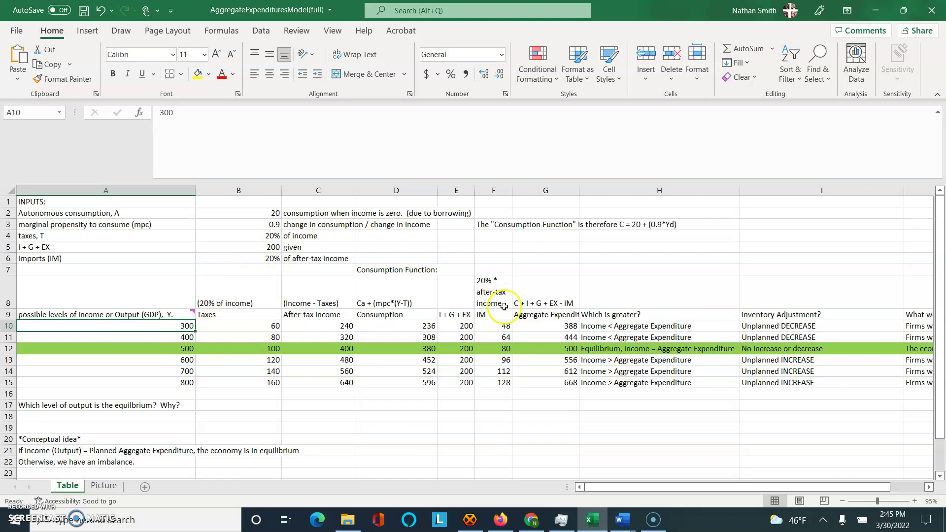
click(544, 326)
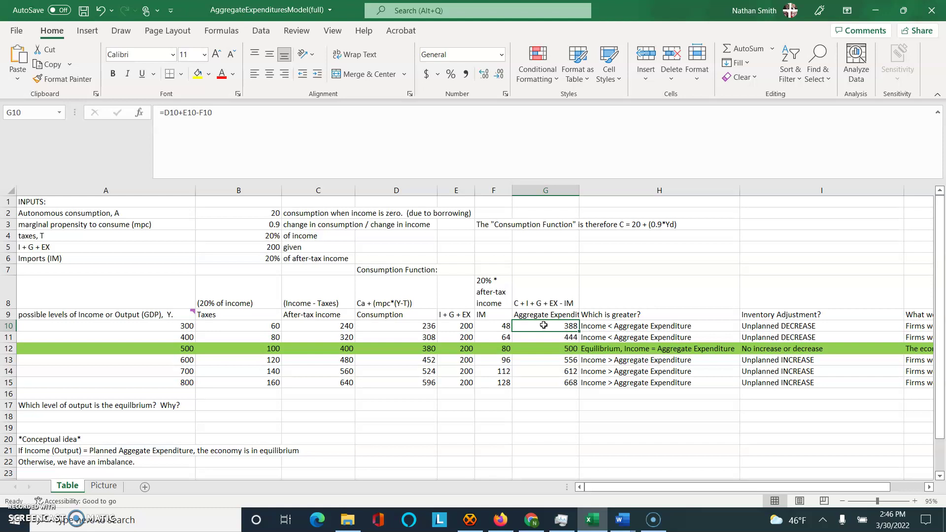
Review the inventory adjustment in I10 and the full "What would happen?" text in J10 for the 300 income level.
click(767, 325)
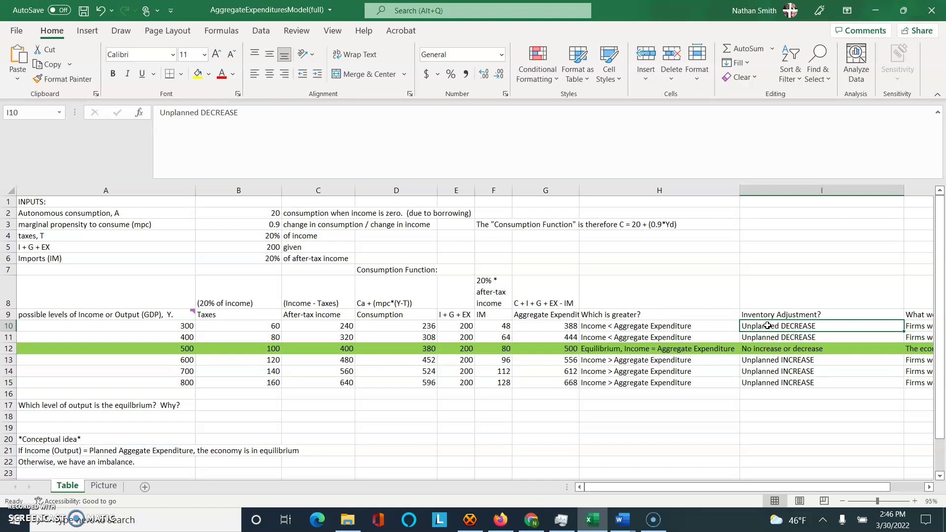
click(929, 487)
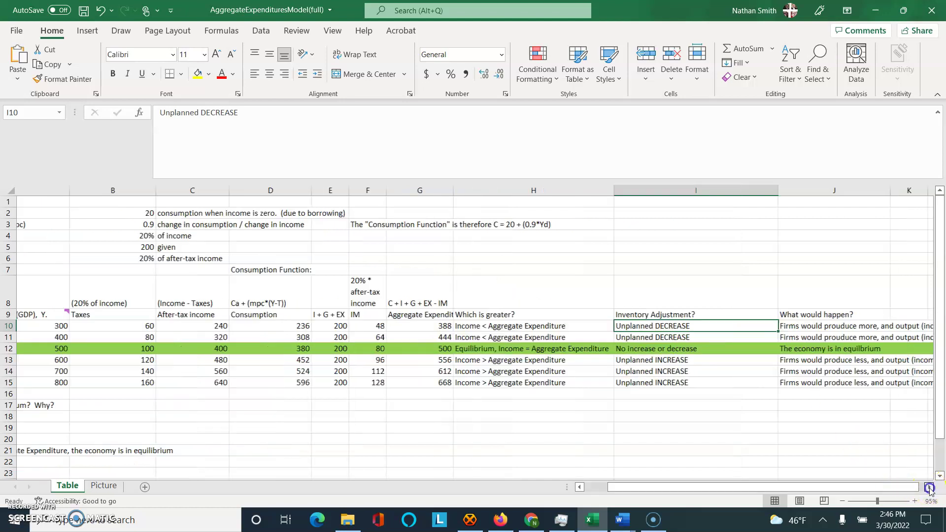
click(929, 487)
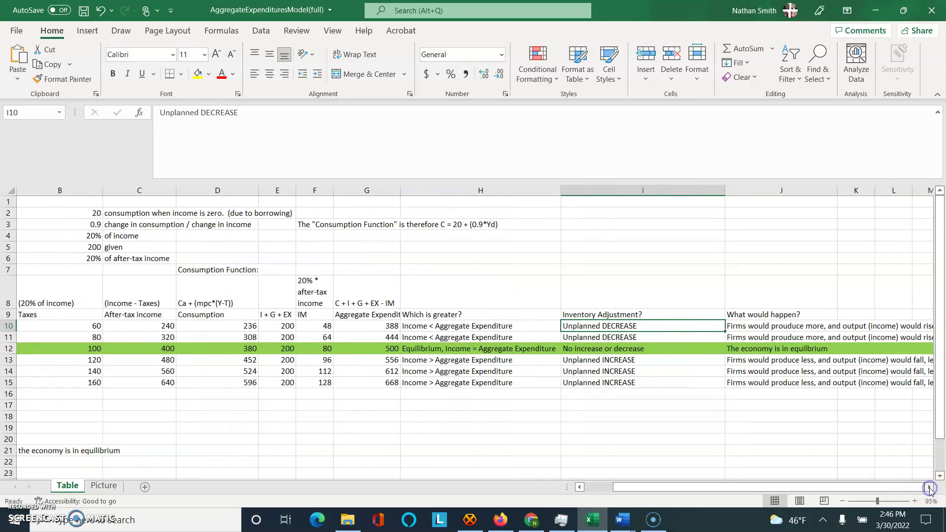
click(758, 329)
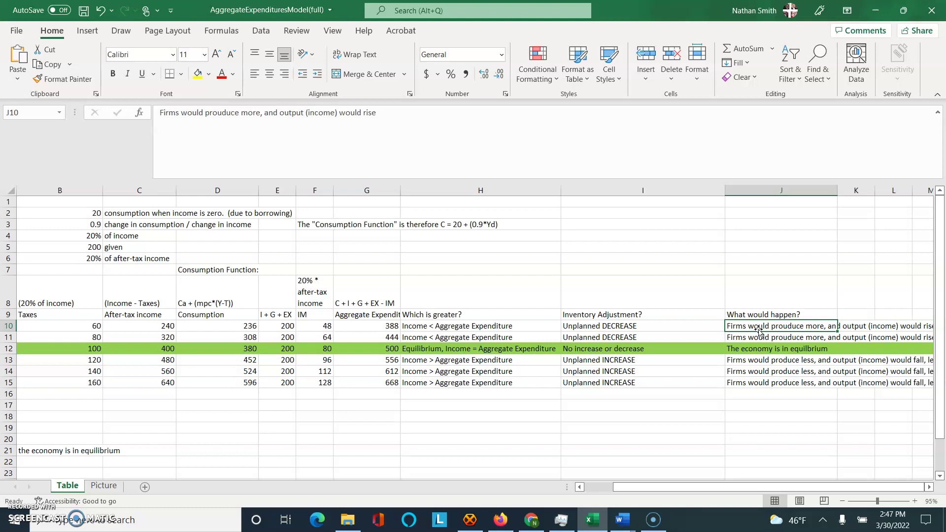
click(759, 324)
Review row 15 for the 800 income level: income, aggregate expenditure formula, inventory adjustment and the "What would happen?" text.
click(602, 486)
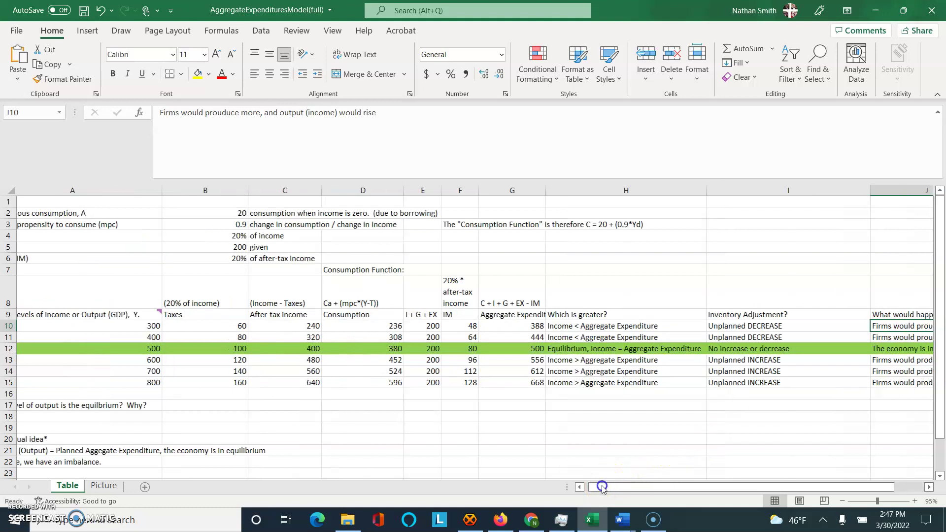
drag(602, 487, 598, 487)
click(8, 382)
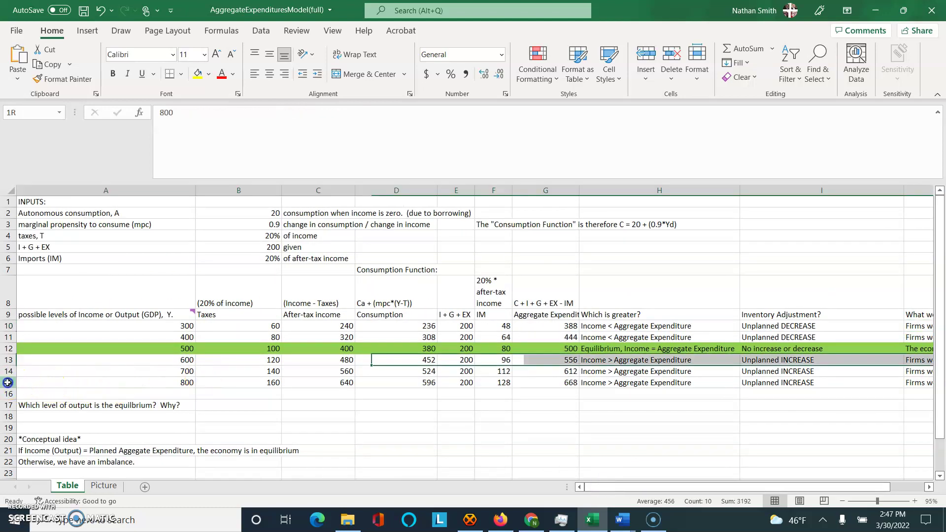
click(147, 386)
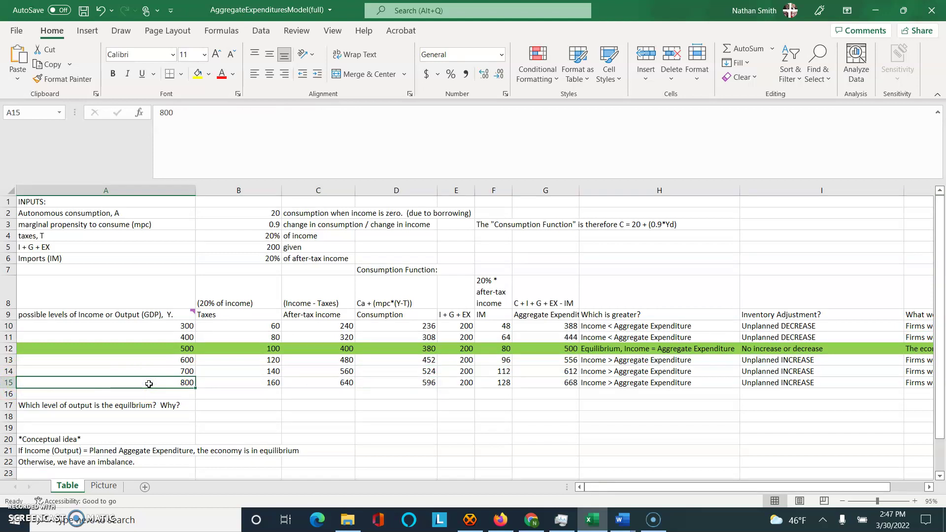
click(541, 385)
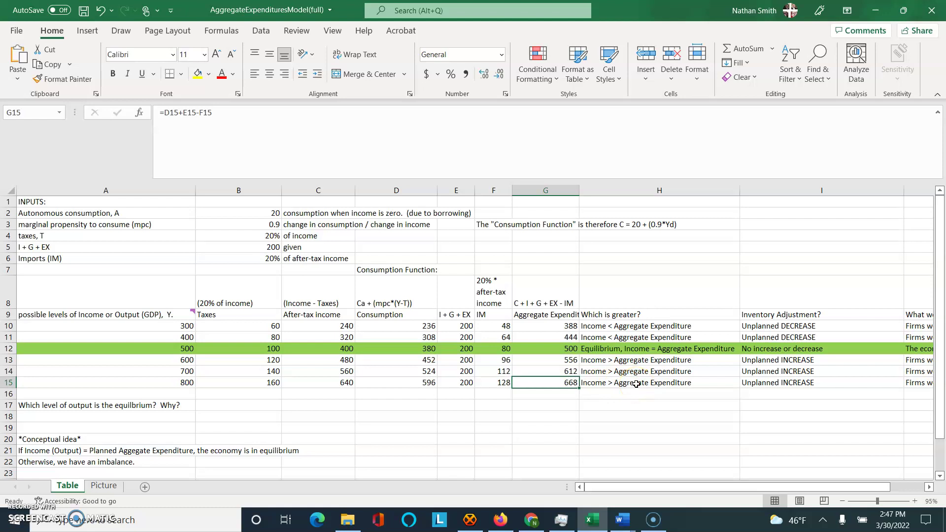
click(777, 385)
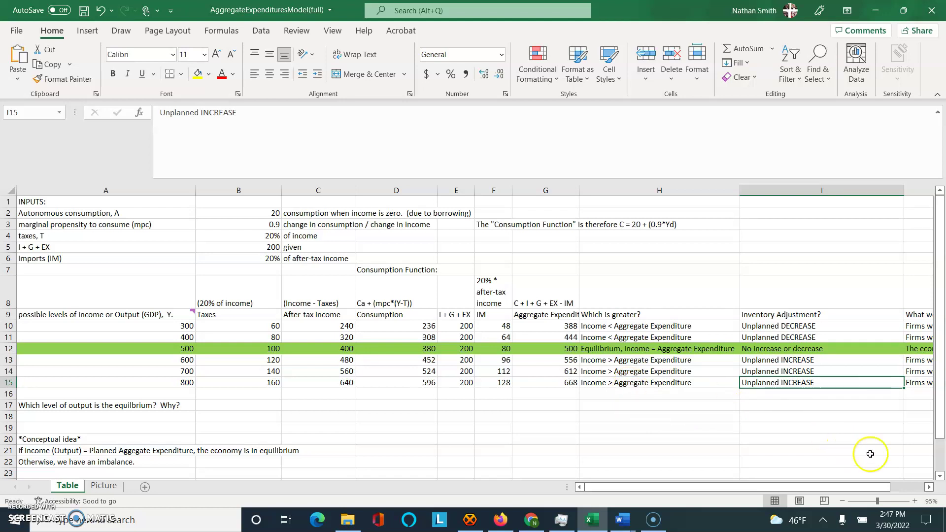
click(927, 489)
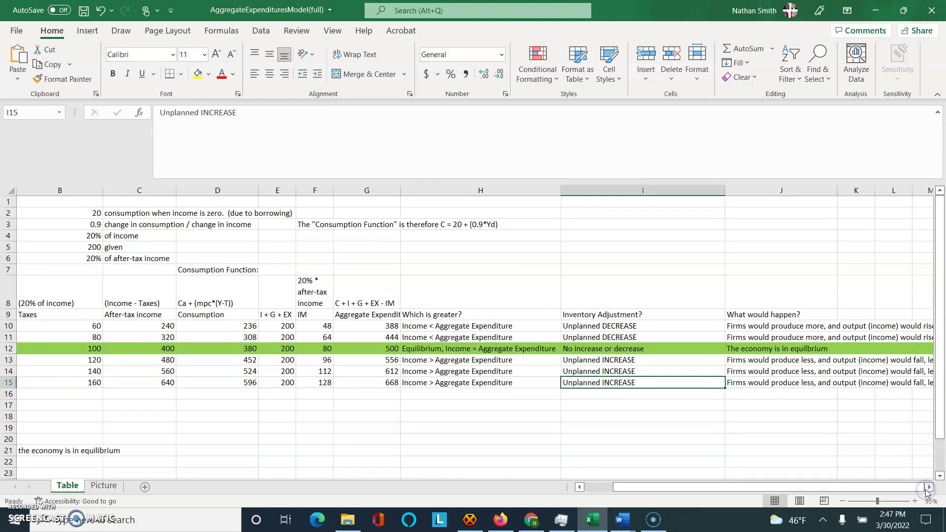
click(757, 386)
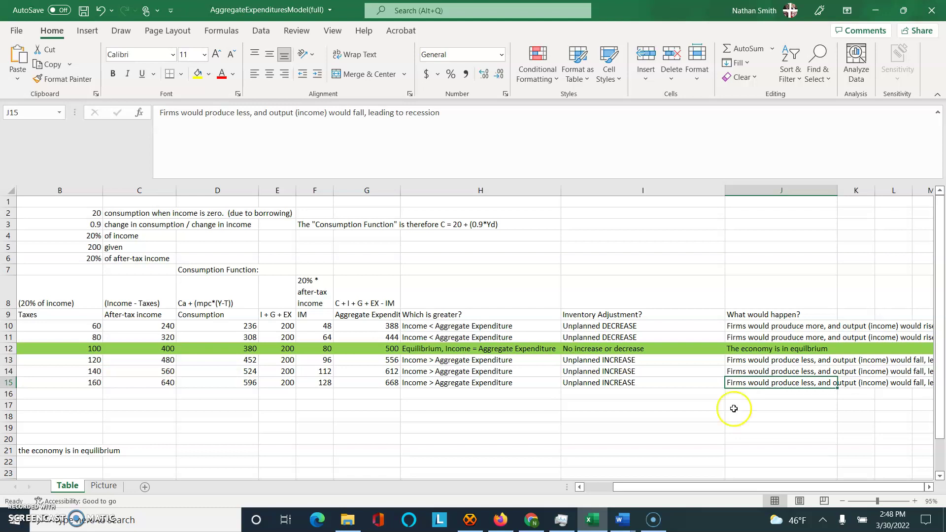
Compare the income in A12 with the aggregate expenditure formula in G12 for the highlighted 500 output level.
click(592, 487)
click(593, 487)
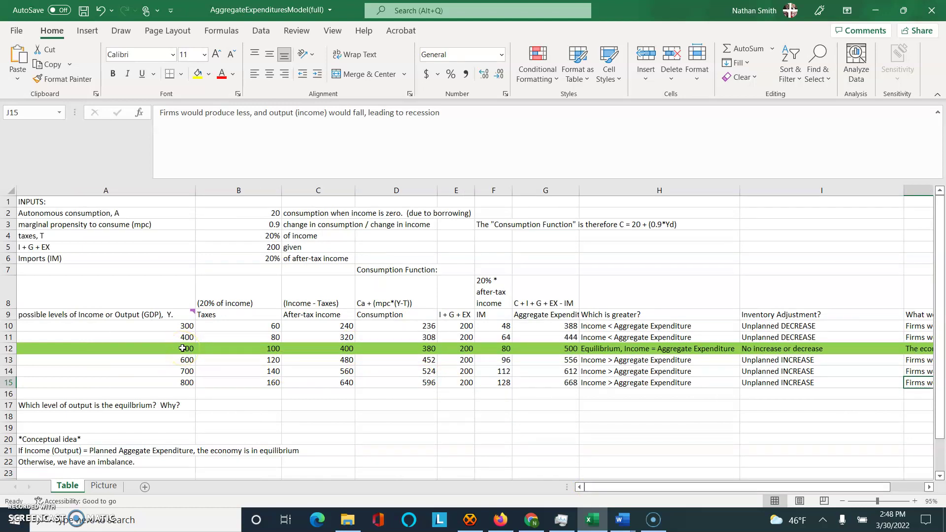
mouse_move(117, 316)
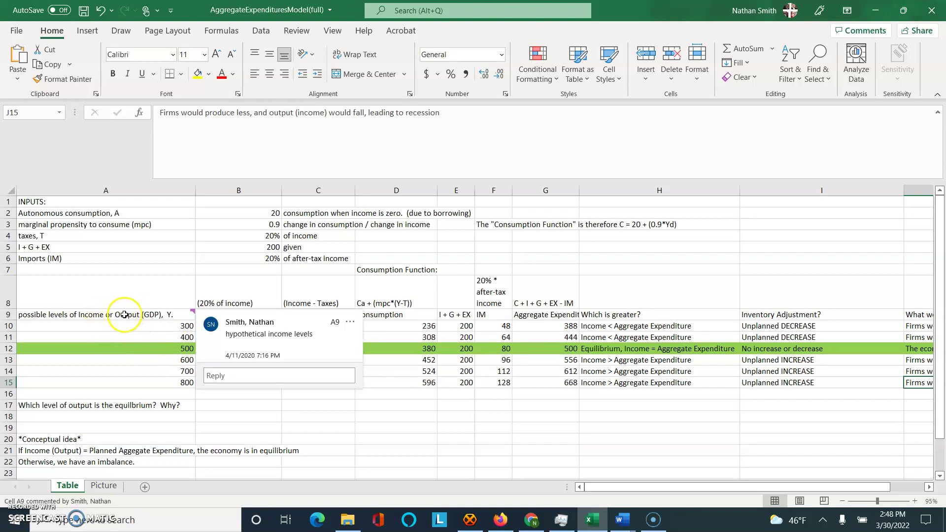
click(128, 349)
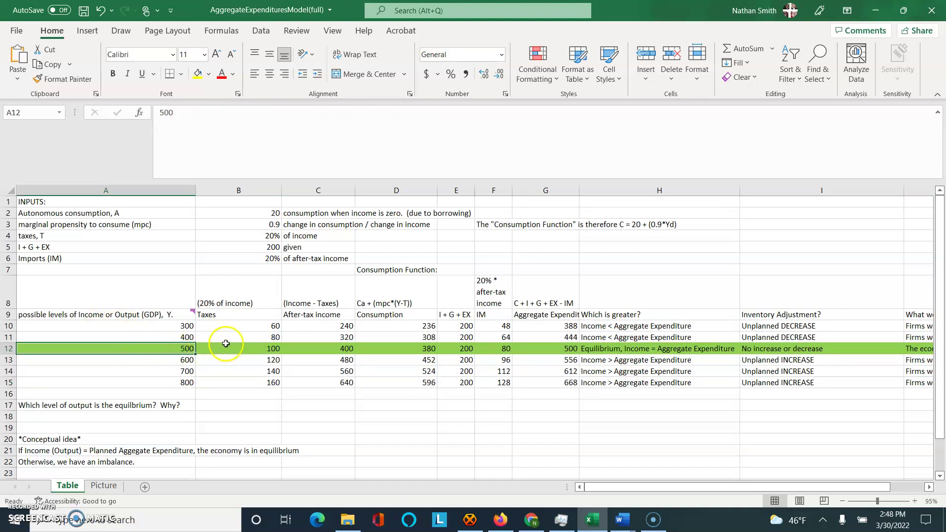
click(551, 347)
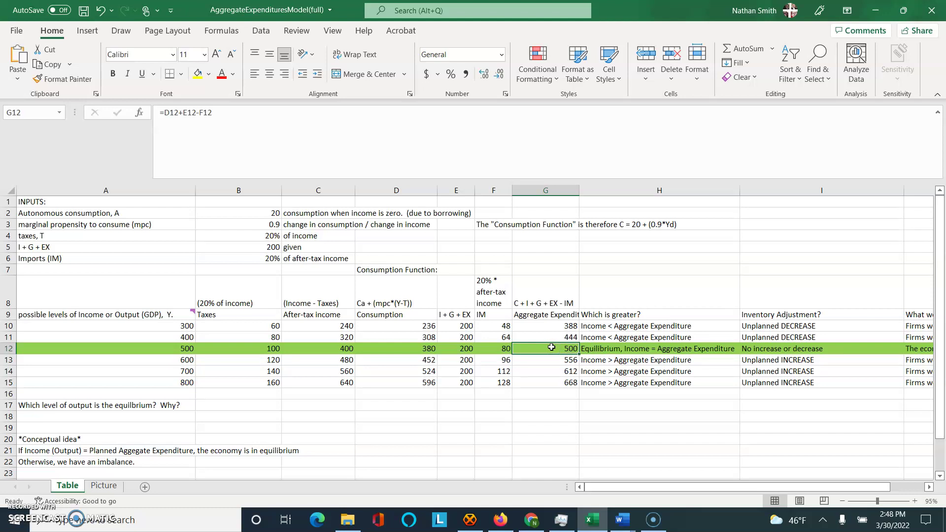
click(182, 347)
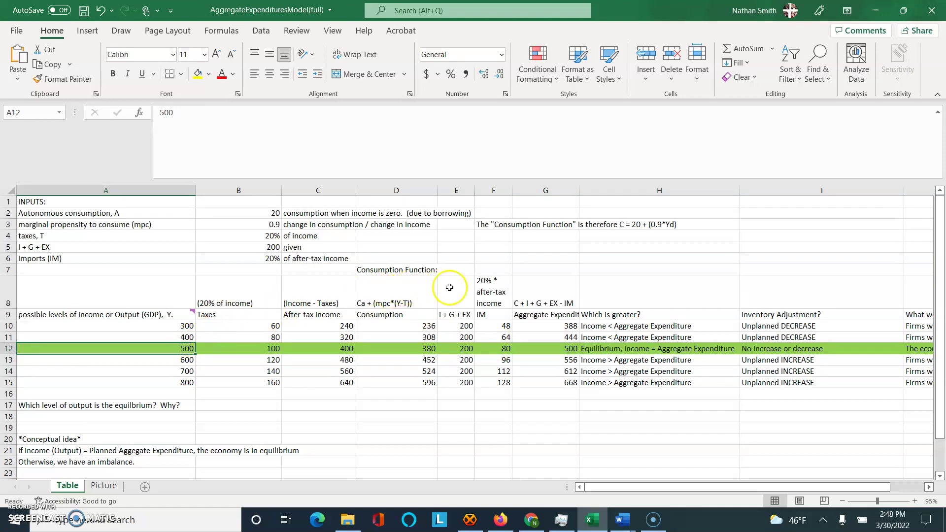
click(552, 347)
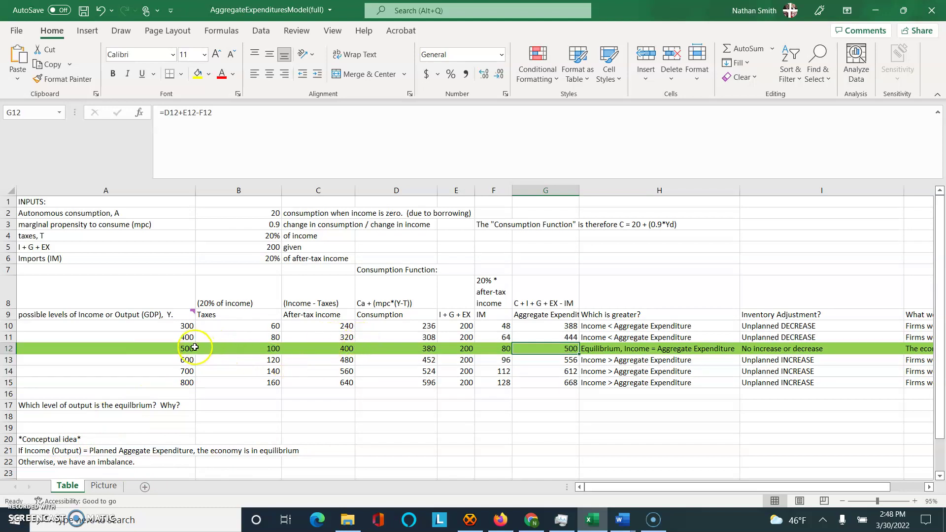
Answer the equilibrium question in B17 with "500, because that's where Output (Y) = Spending (Aggregate Expenditure)".
click(212, 405)
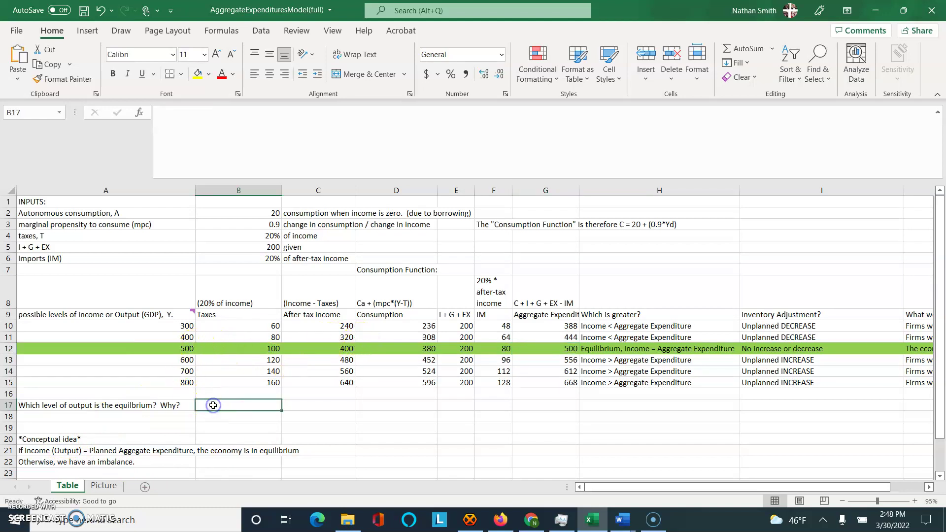
text(500, becau)
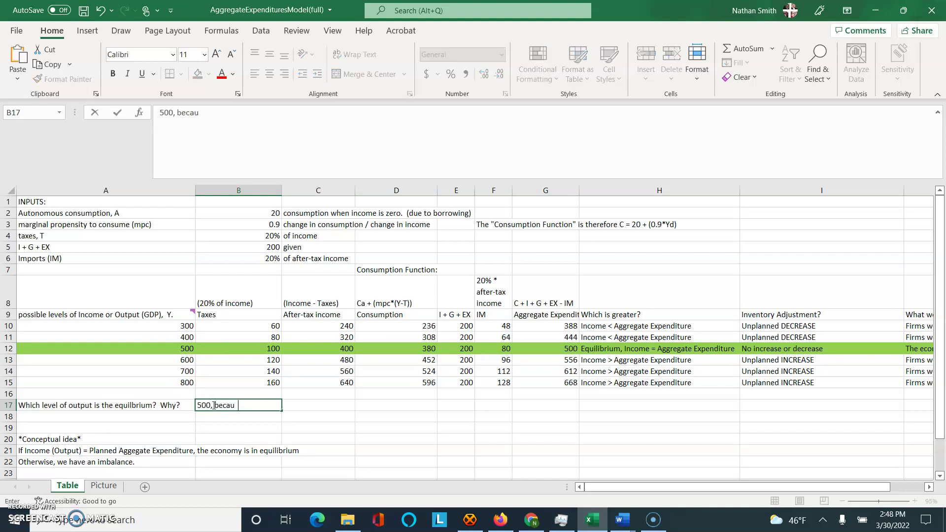
text(se that's where Ou)
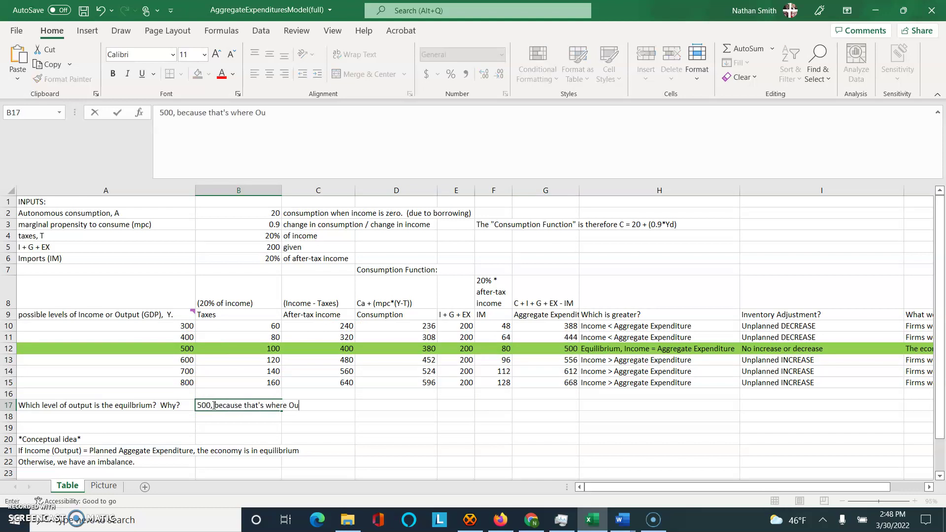
text(tput (Y) = Spending (Aggregate)
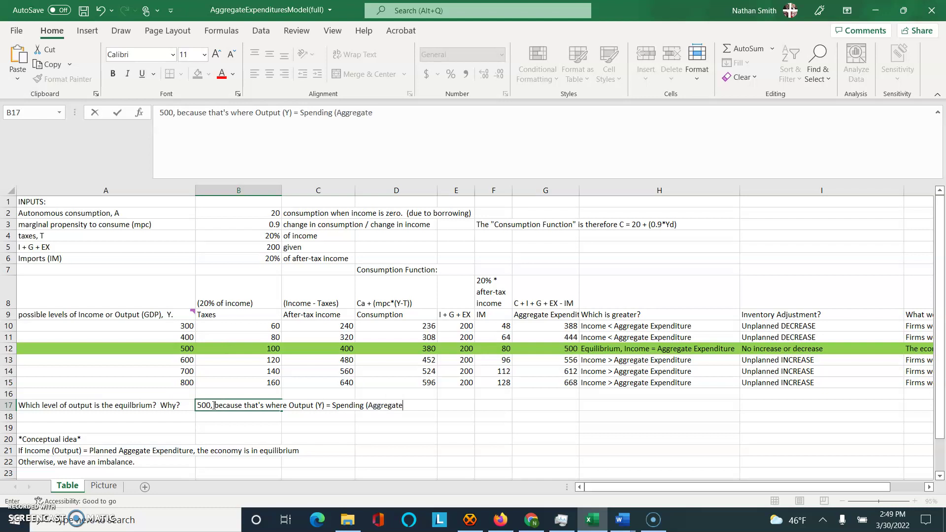
text( Expenditure))
key(Return)
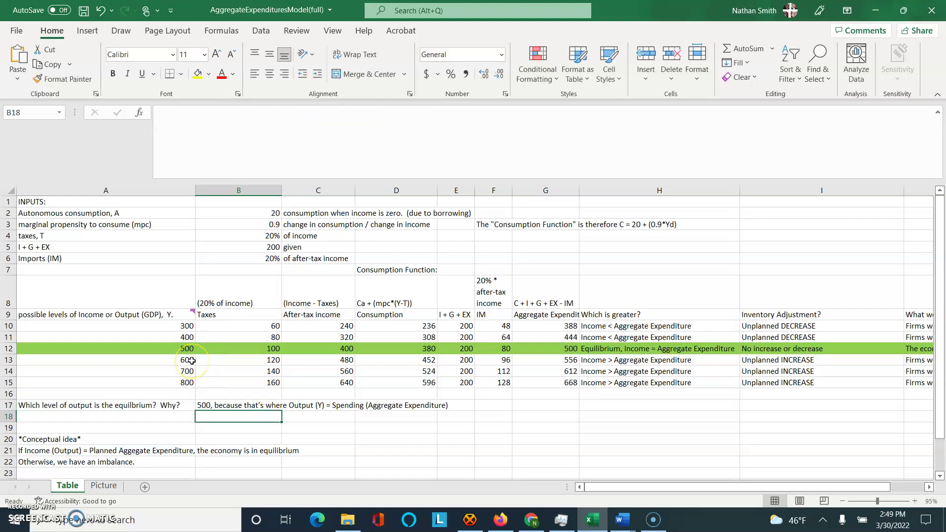